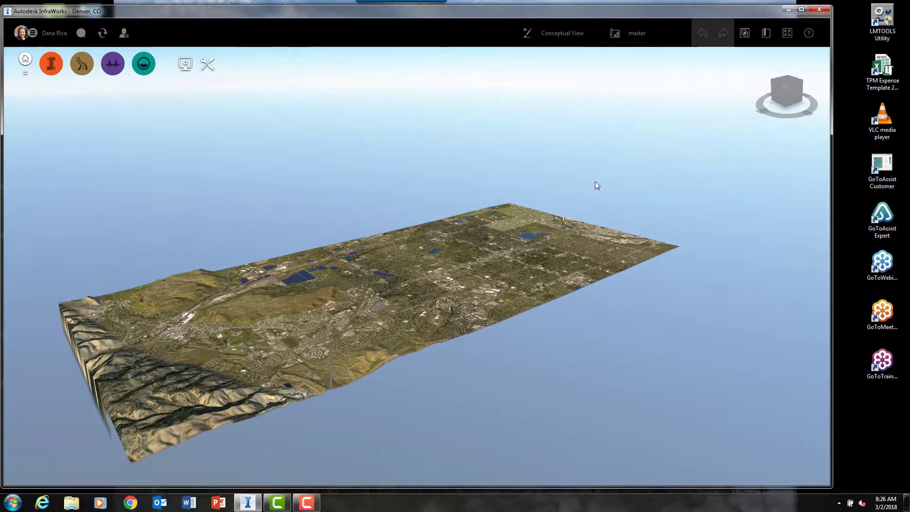
Fly to the Aerial View bookmark of the park and show the Create feature tools.
left_click(765, 33)
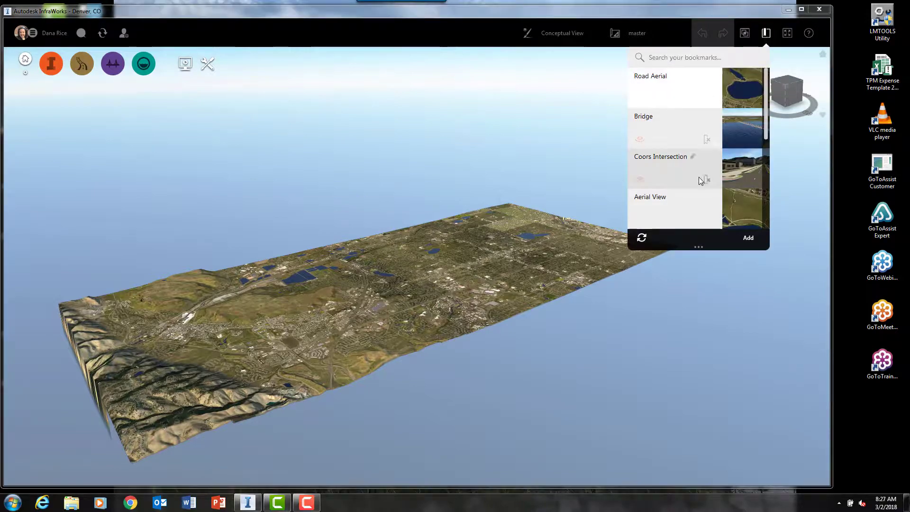
left_click(689, 204)
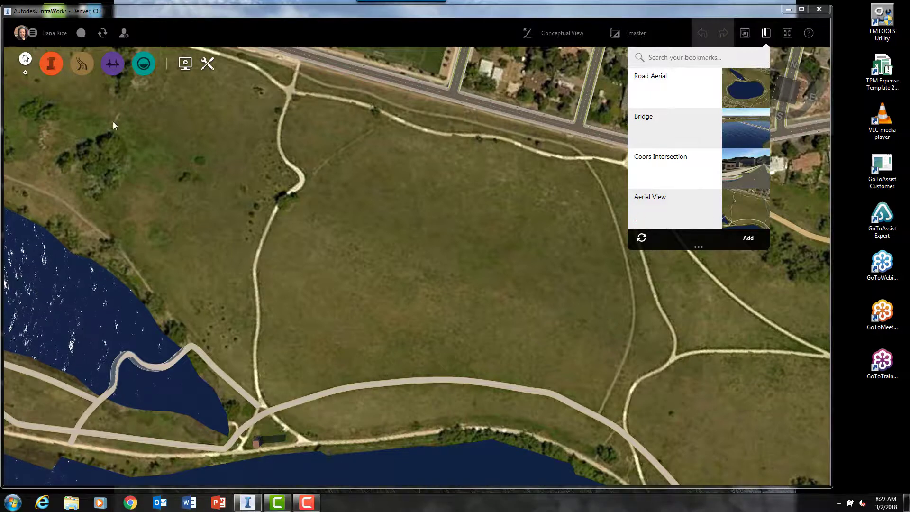
left_click(53, 65)
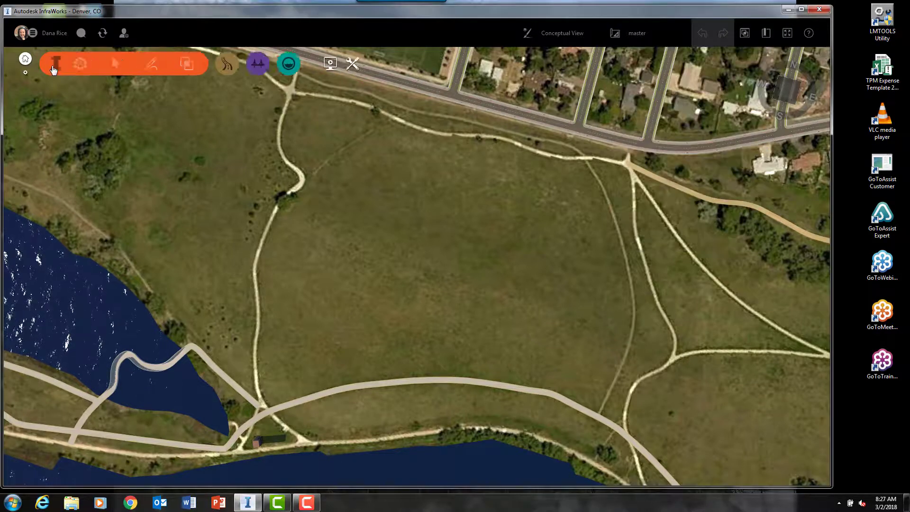
left_click(158, 67)
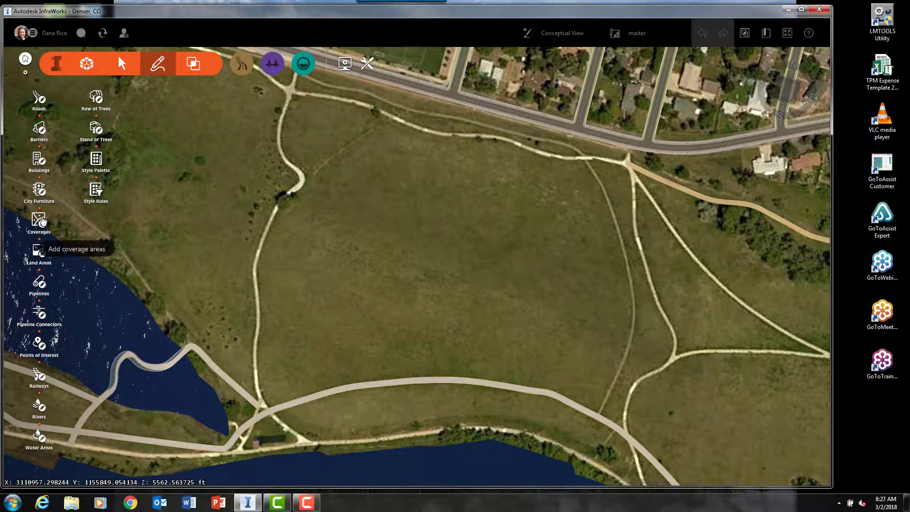
Draw a four-corner Black land area of about 19,423 sq ft below the curved path.
left_click(39, 252)
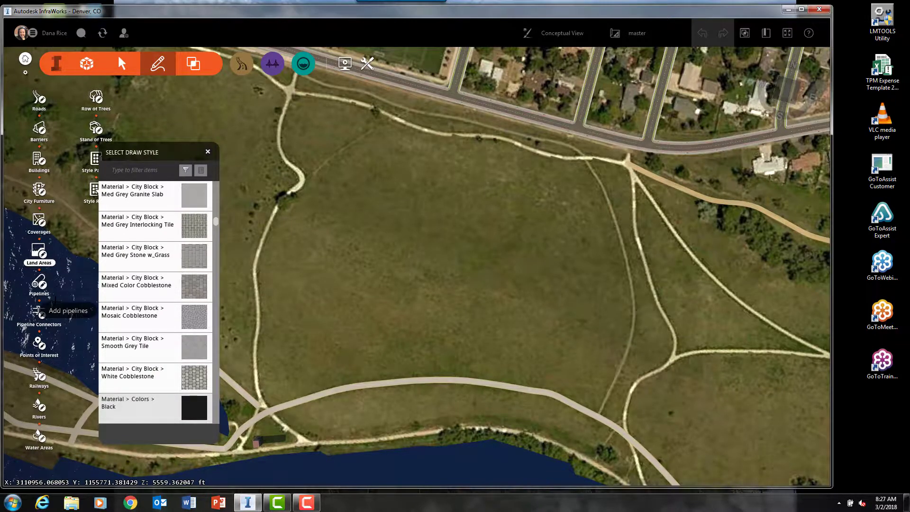
left_click(153, 412)
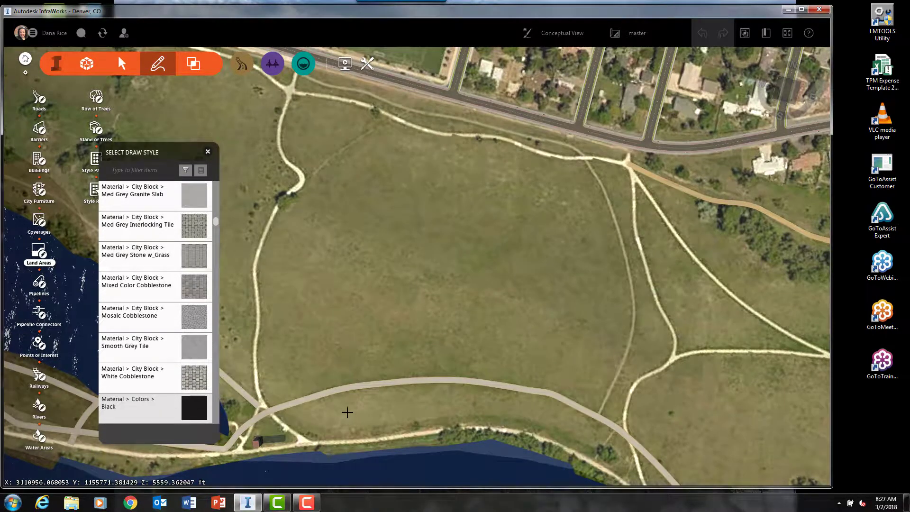
scroll(324, 418, "up", 5)
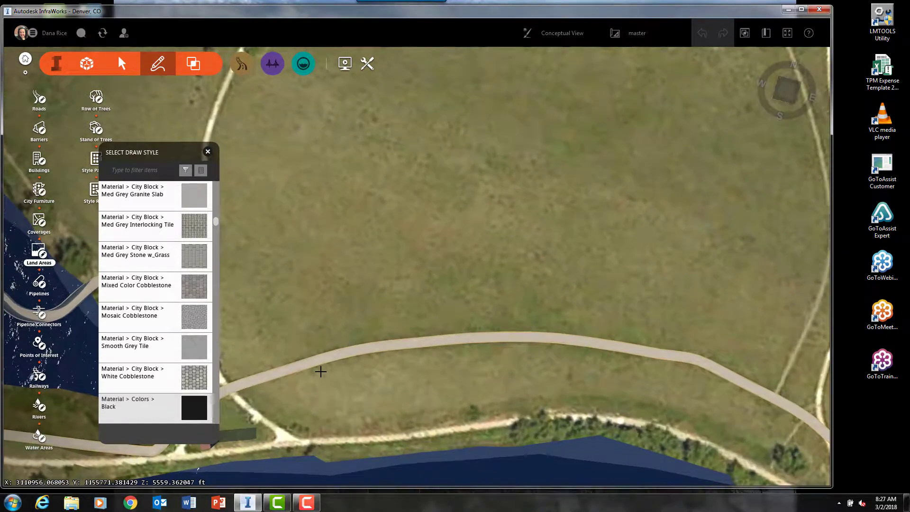
left_click(322, 380)
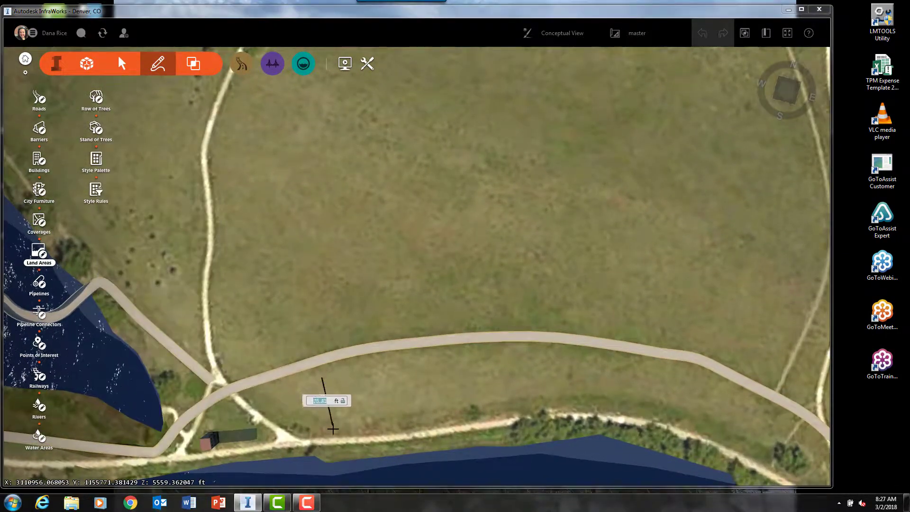
left_click(334, 429)
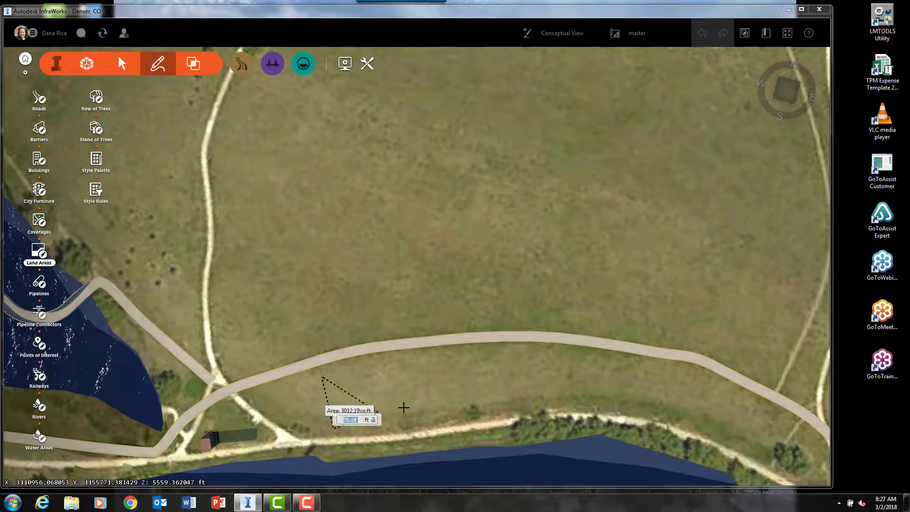
left_click(482, 403)
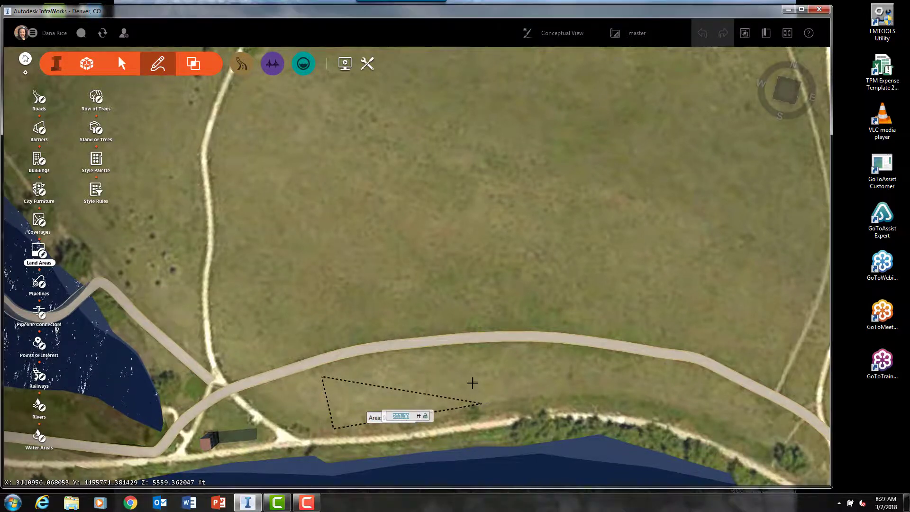
left_click(458, 348)
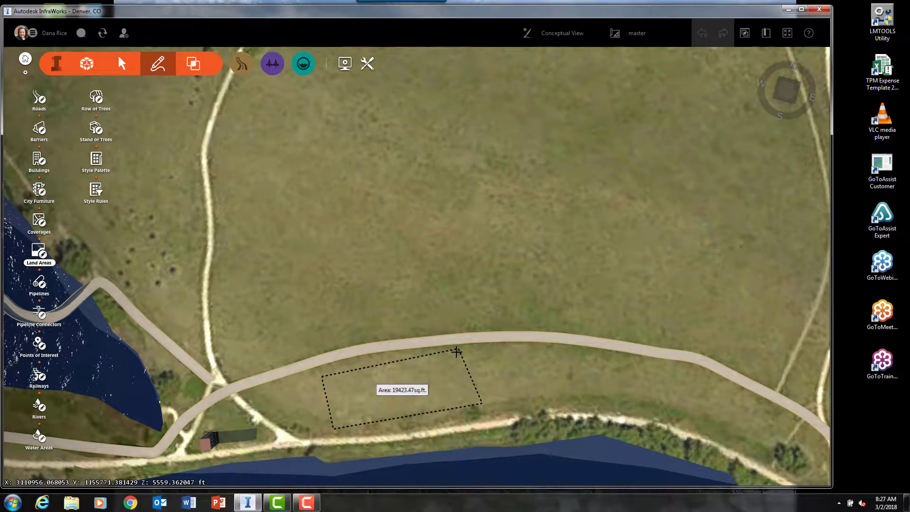
double_click(455, 353)
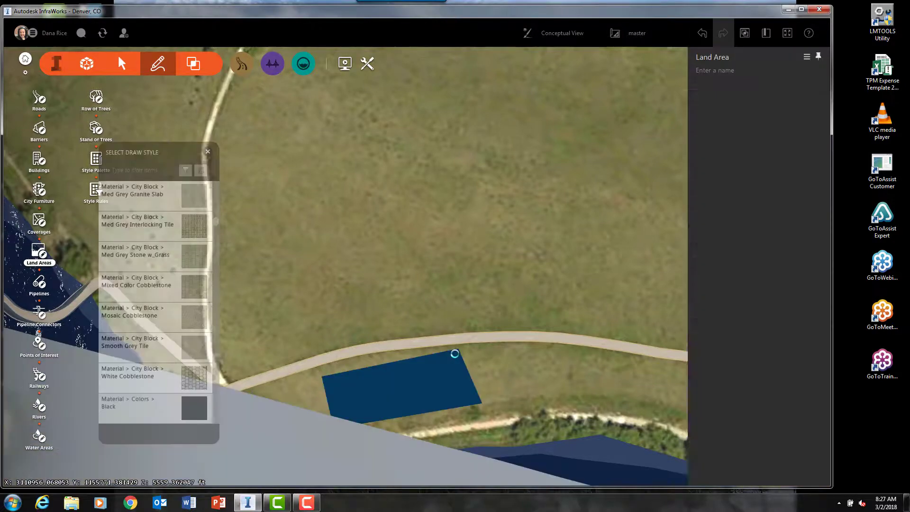
Apply Grass Cut, Fill manual grading to the new black land area, then deselect it.
left_click(457, 394)
scroll(451, 406, "up", 3)
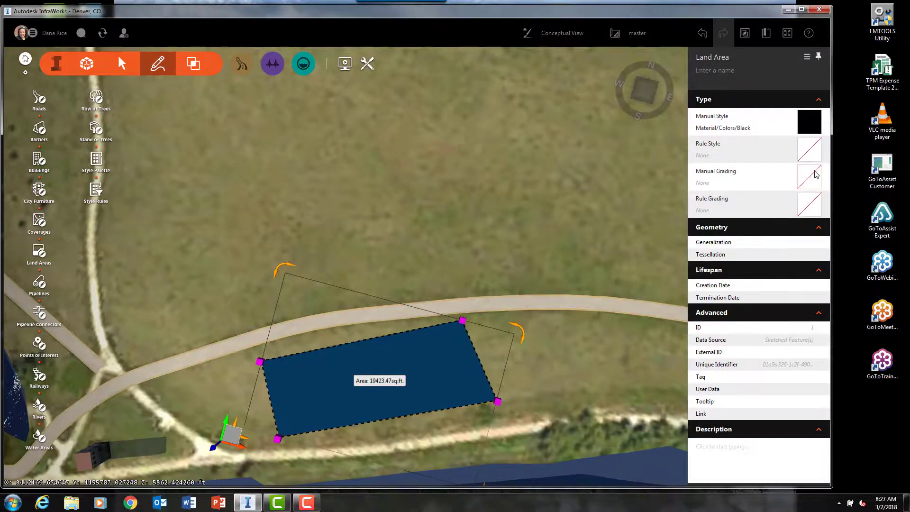
left_click(806, 203)
left_click(754, 221)
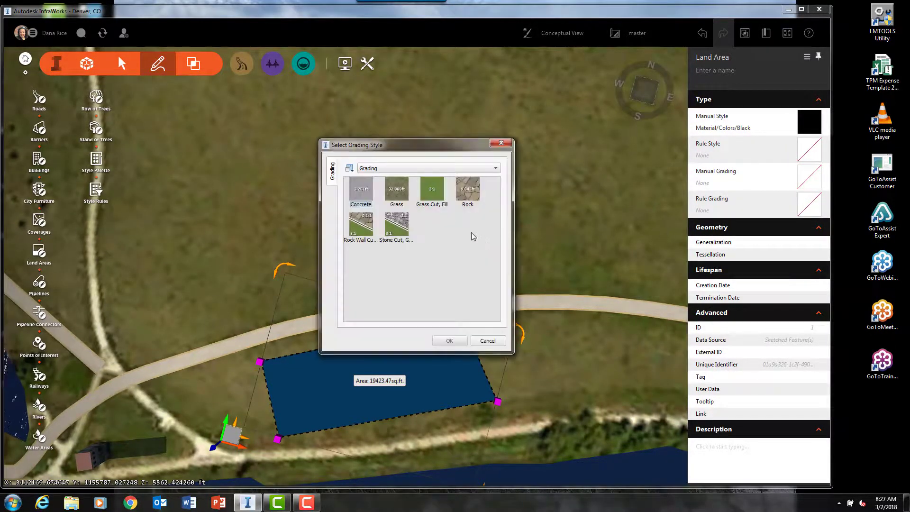
left_click(439, 197)
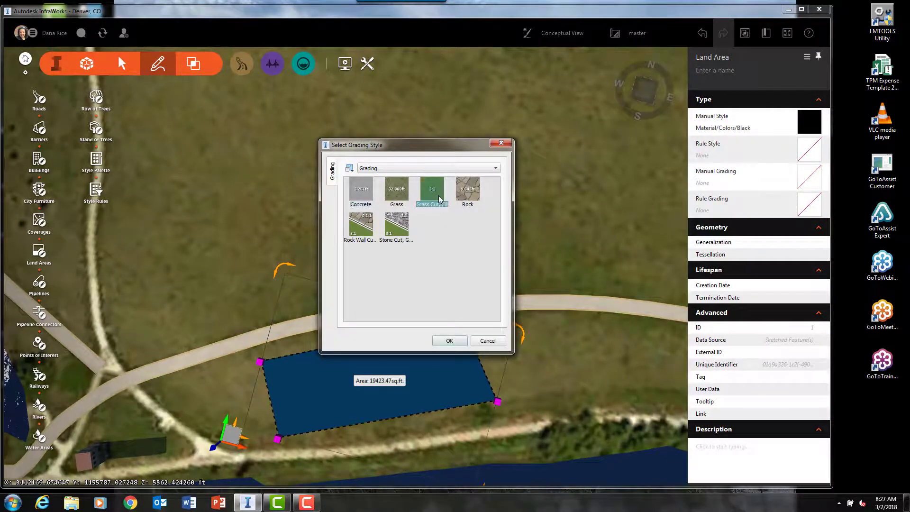
left_click(448, 340)
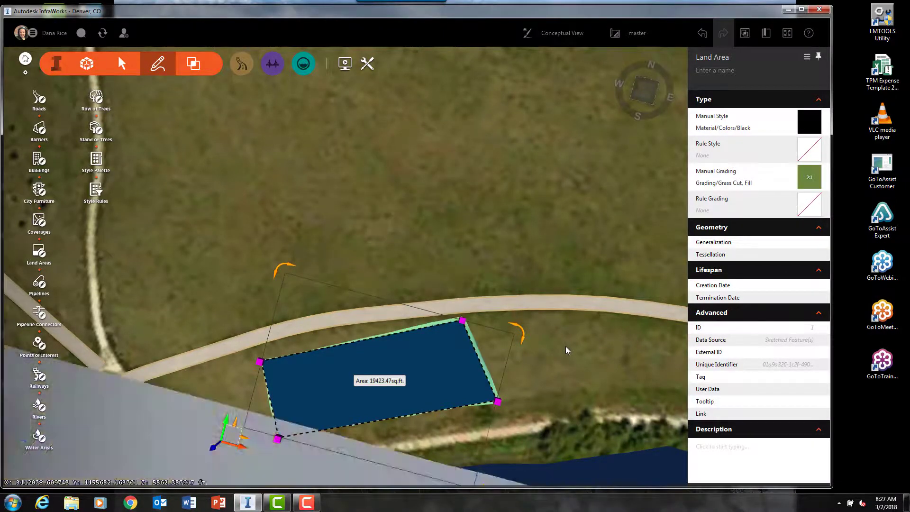
left_click(410, 459)
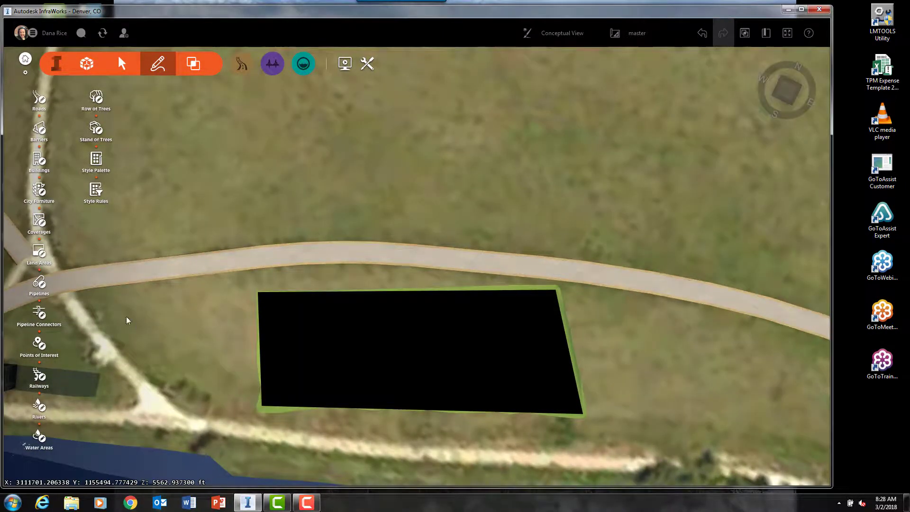
Draw a Terrain Statistics boundary around the pad: 13.6 cu.yd cut, 514.0 fill, 500.4 net.
left_click(193, 71)
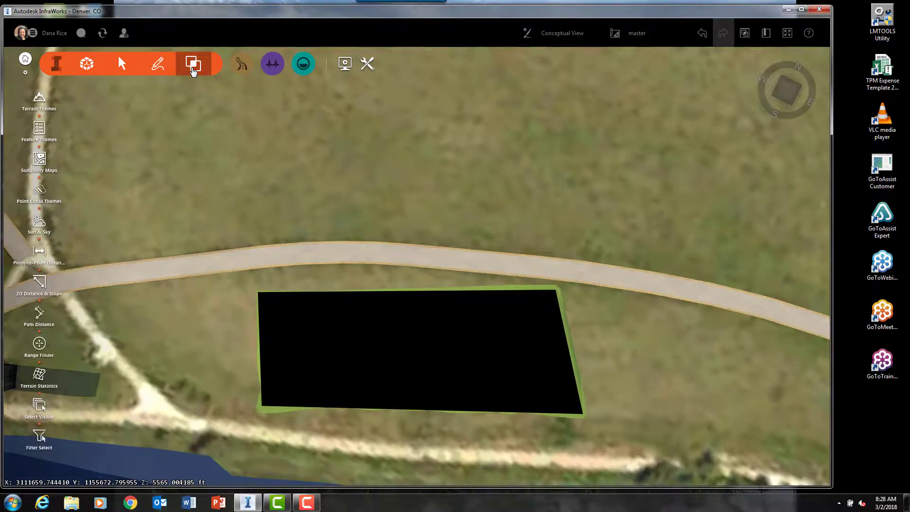
left_click(41, 377)
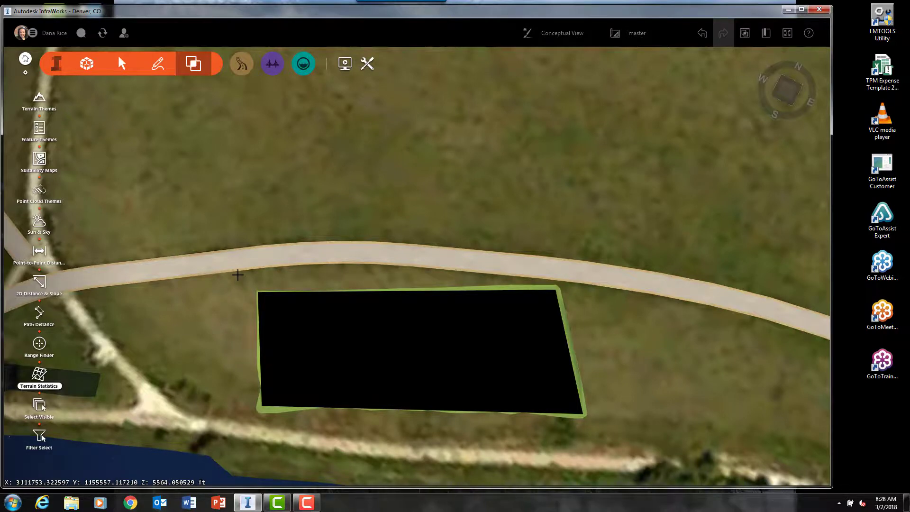
left_click(238, 275)
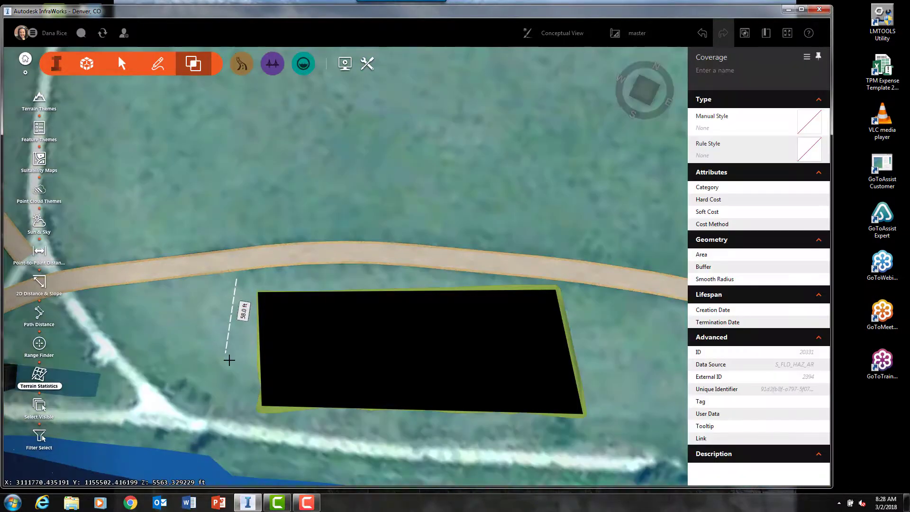
left_click(246, 421)
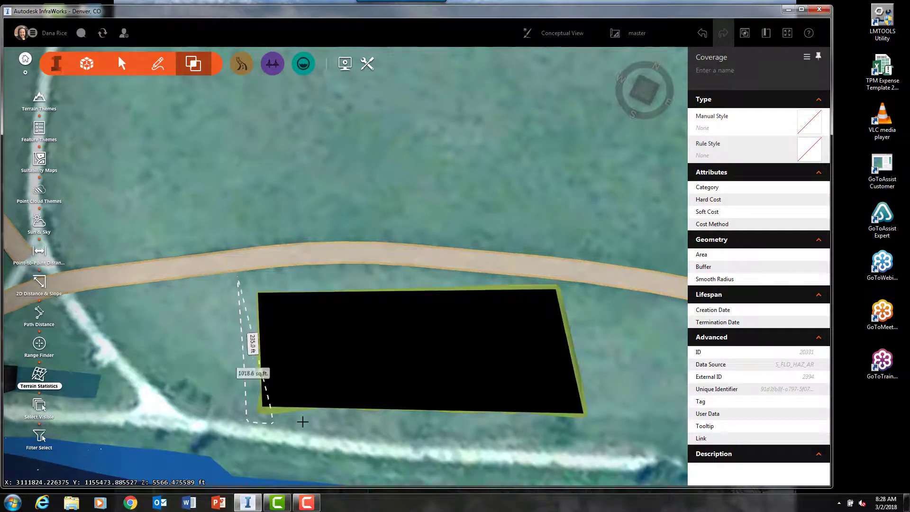
left_click(610, 428)
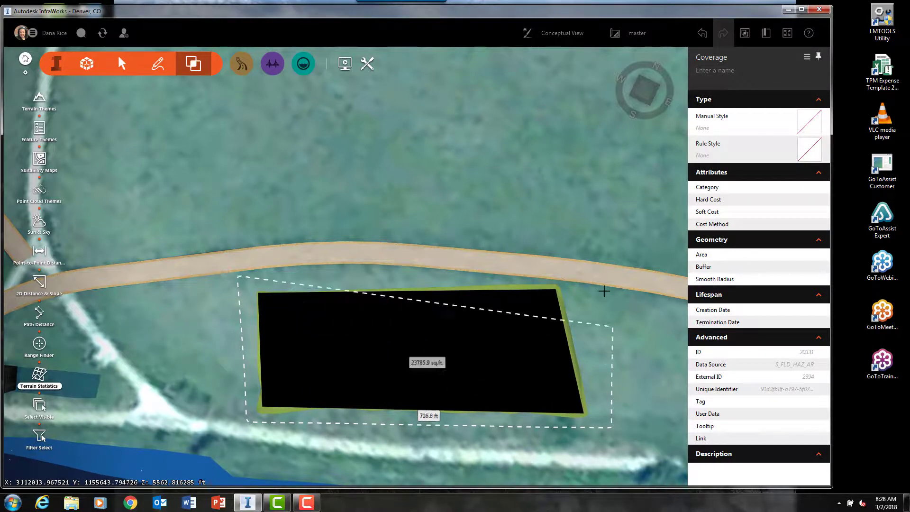
double_click(573, 282)
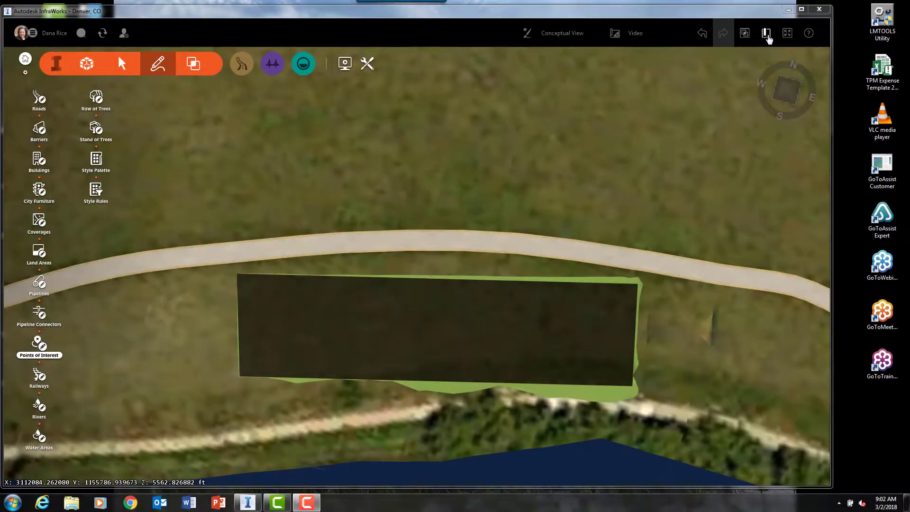
Fly to the NorthWest View bookmark, then start a Row of Trees to show vegetation styles.
left_click(767, 33)
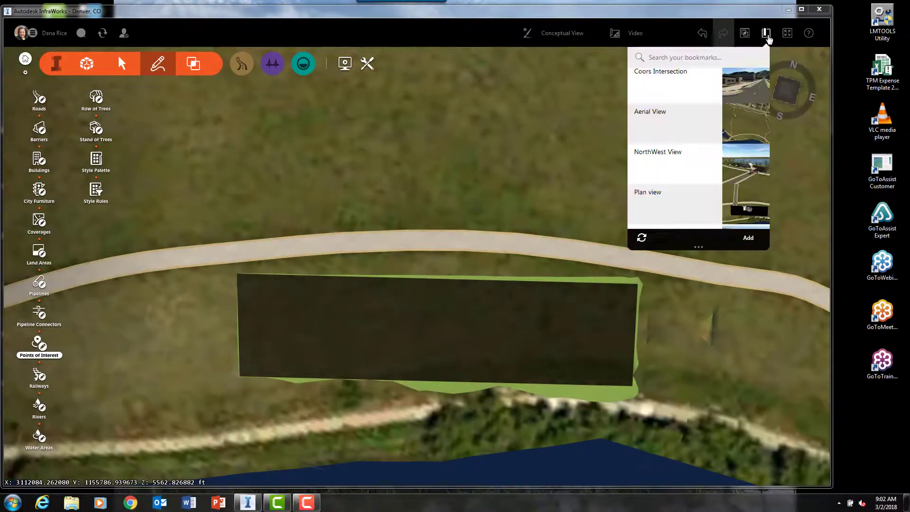
left_click(640, 174)
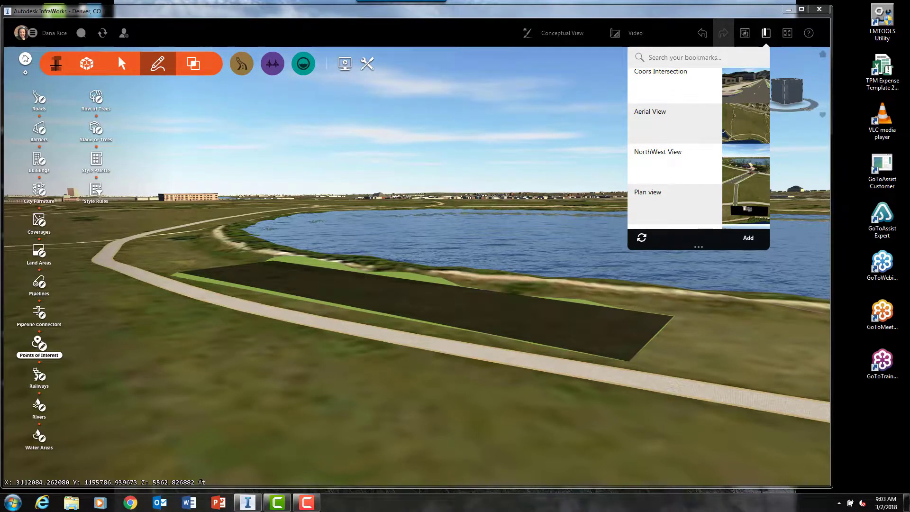
left_click(67, 102)
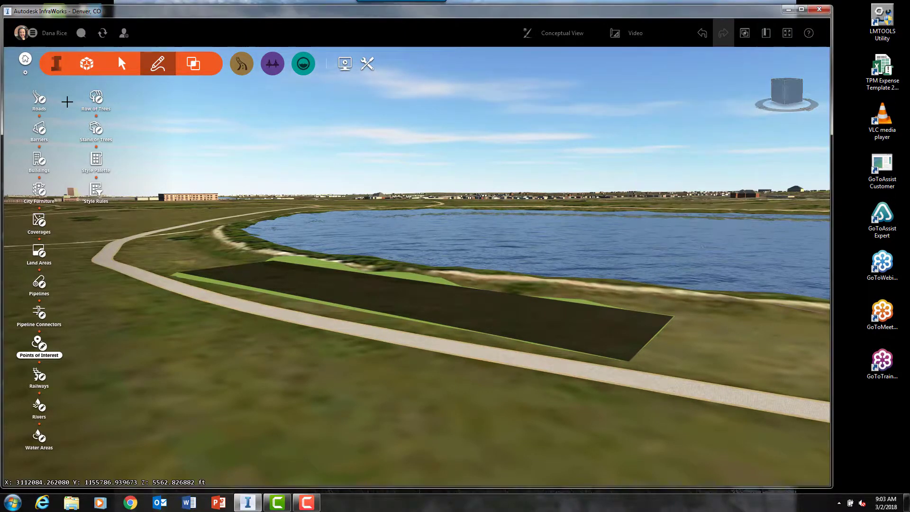
left_click(97, 101)
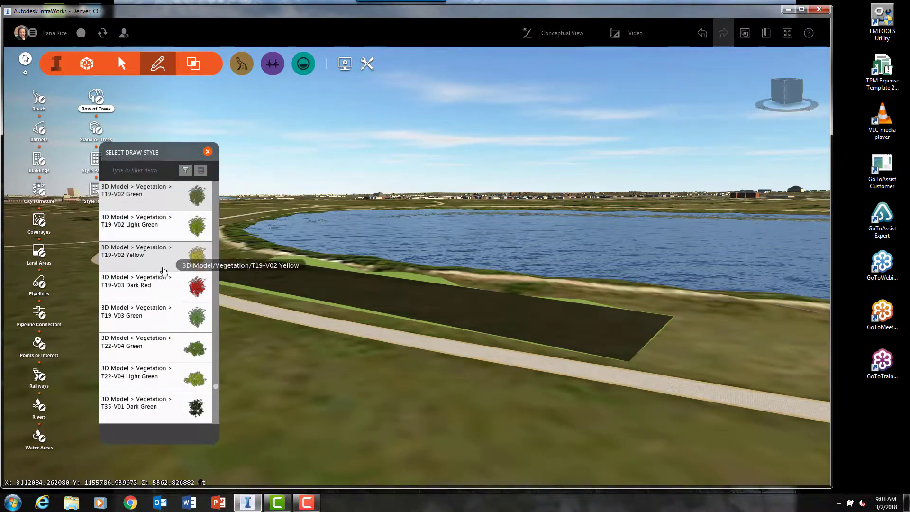
Plant a row of nine T19-V03 Dark Red trees along the pond-side edge of the pad.
scroll(187, 348, "down", 1)
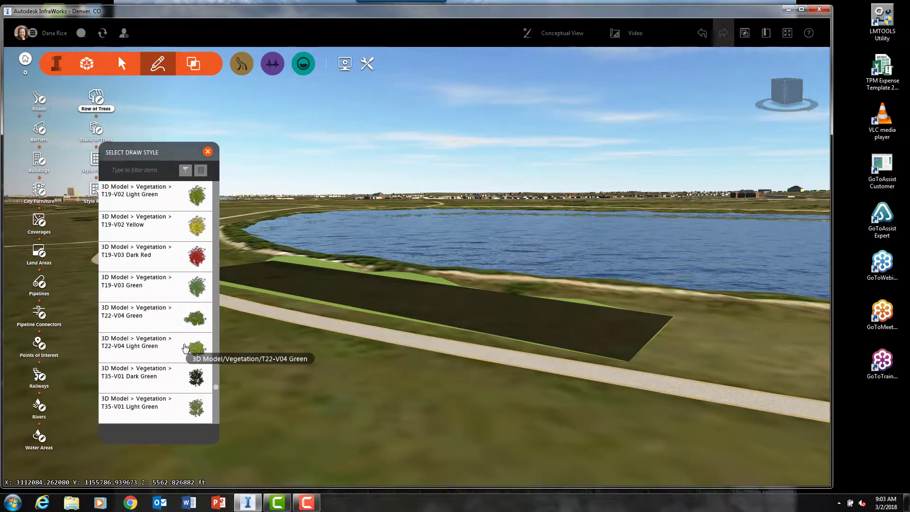
left_click(164, 261)
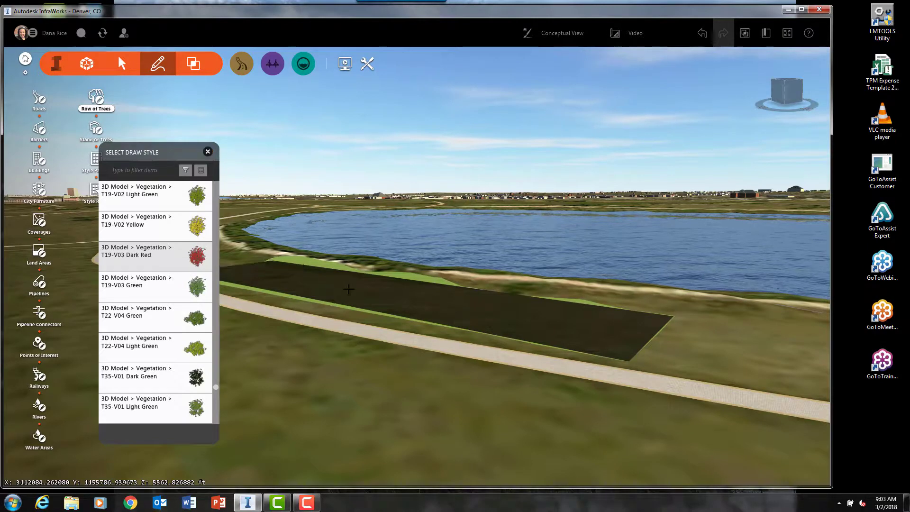
left_click(285, 257)
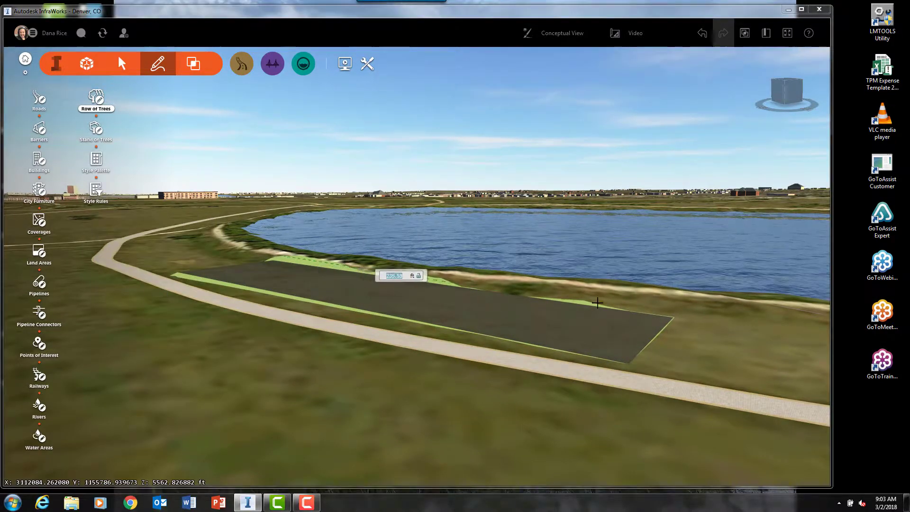
key("BackSpace")
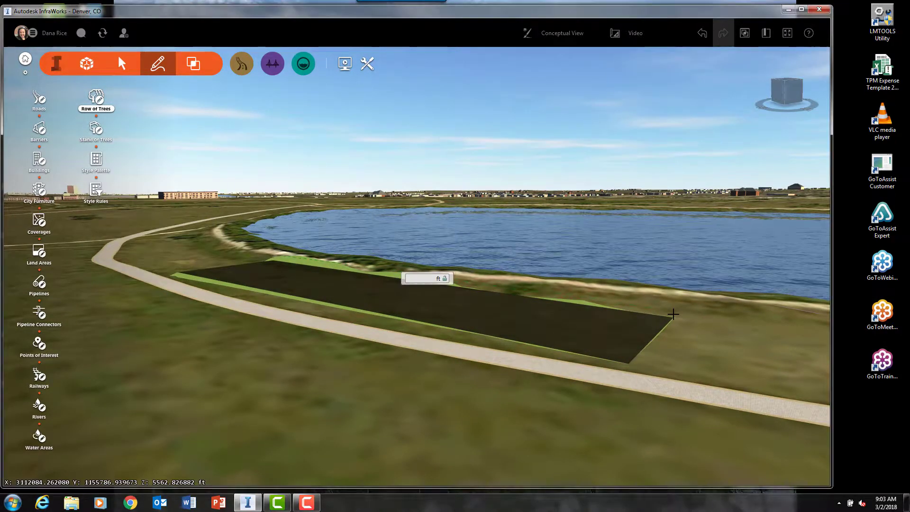
double_click(673, 314)
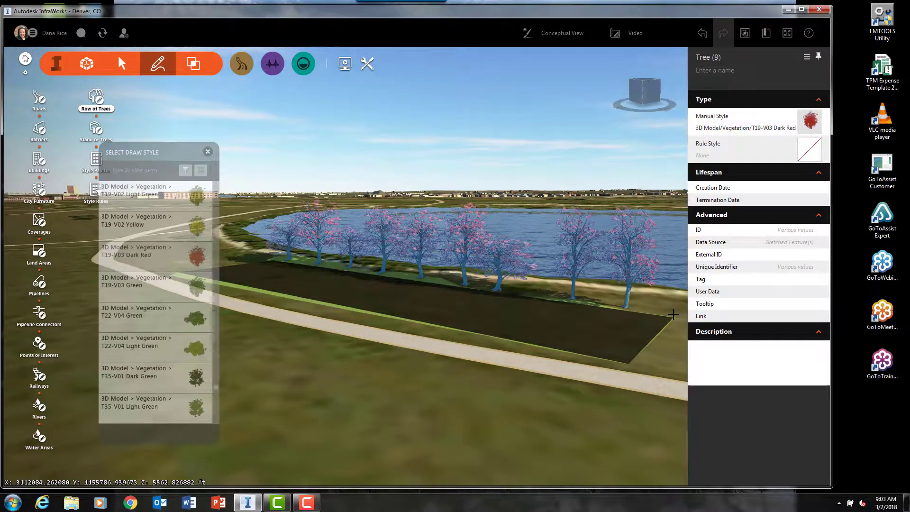
left_click(152, 256)
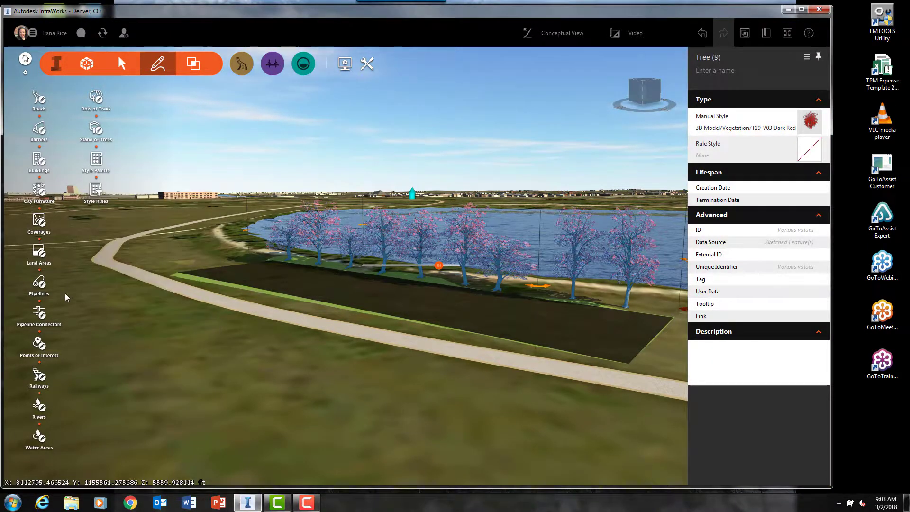
Place a Green Jeep point of interest on the pad in front of the red trees.
left_click(39, 343)
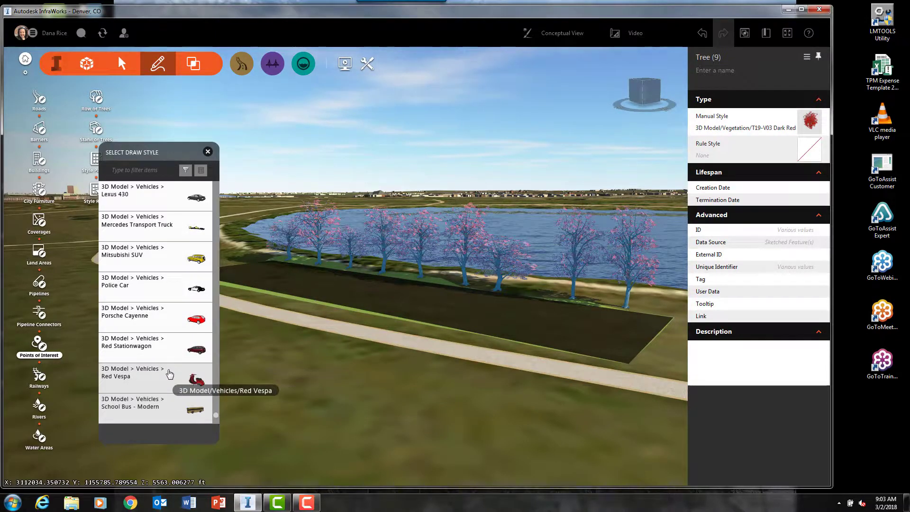
scroll(178, 377, "up", 2)
scroll(170, 373, "up", 2)
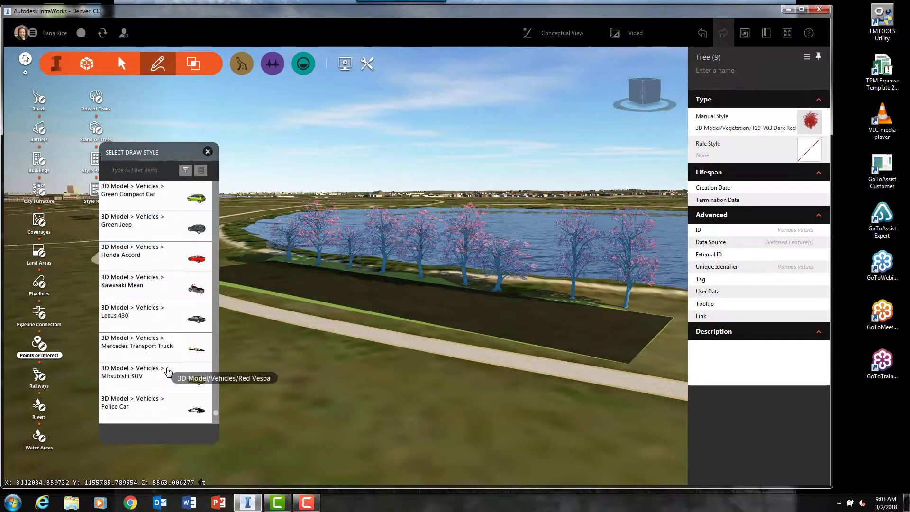
left_click(191, 227)
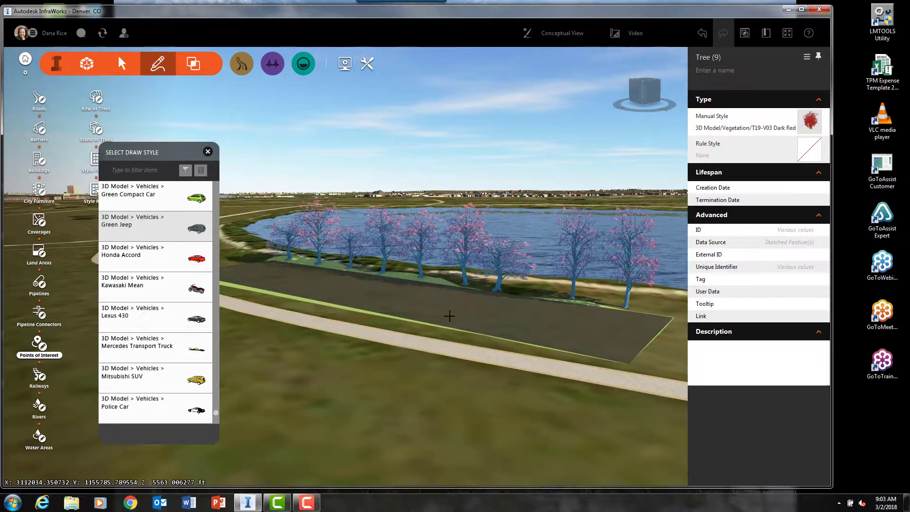
scroll(444, 313, "up", 3)
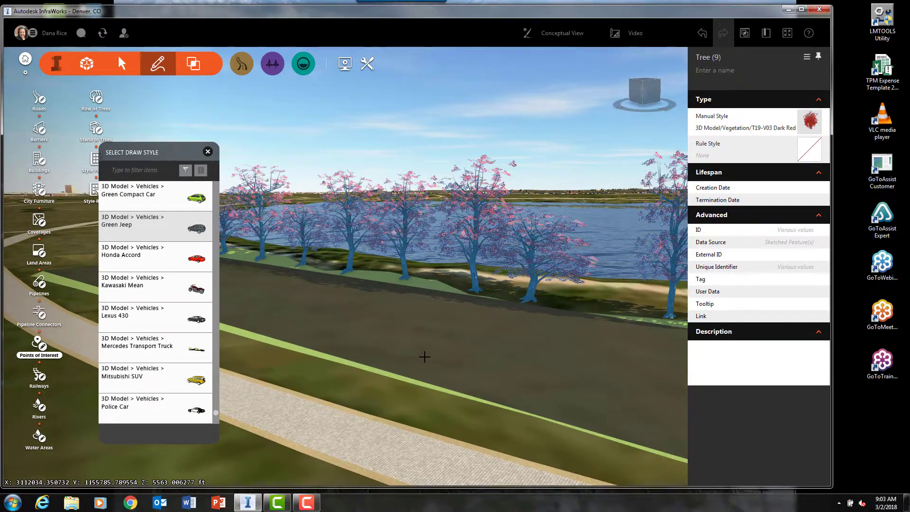
left_click(390, 354)
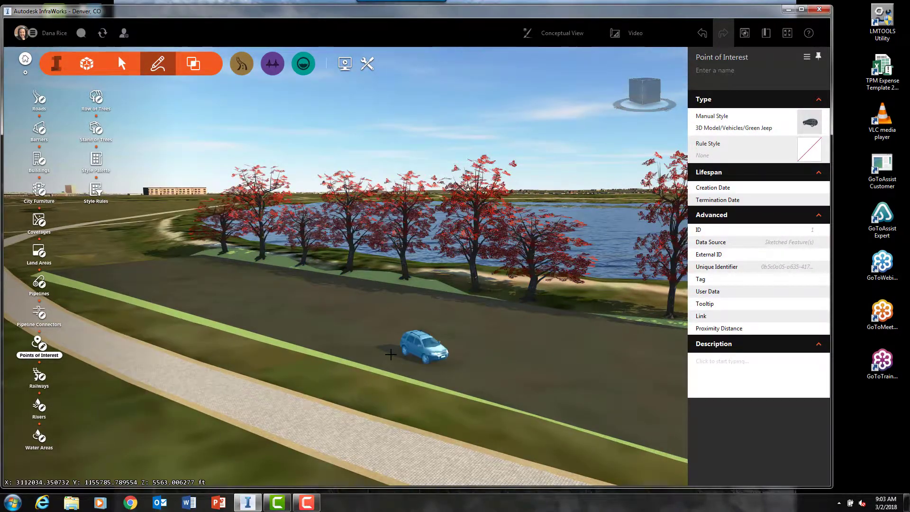
key("Escape")
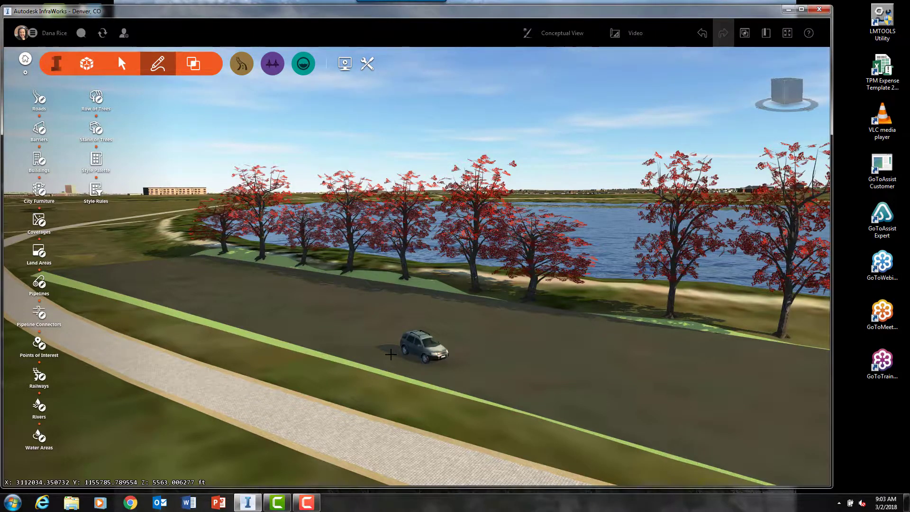
scroll(401, 340, "down", 4)
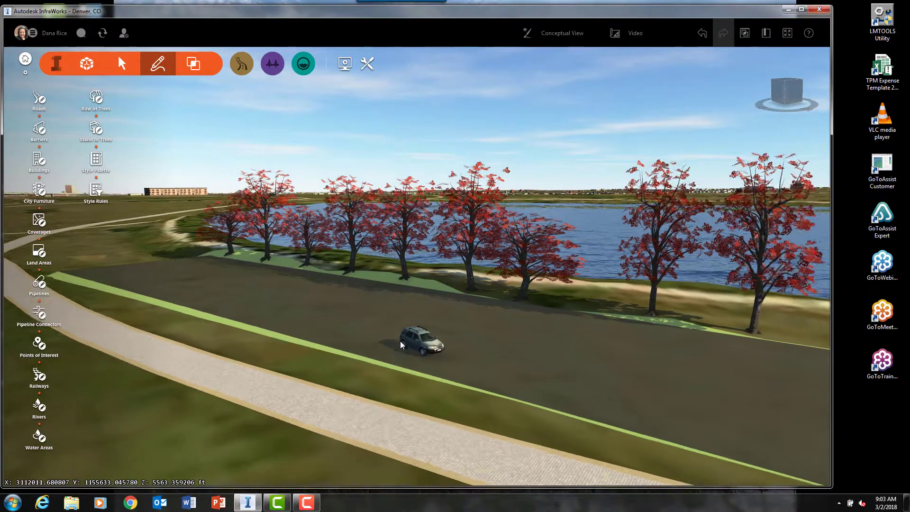
scroll(400, 341, "down", 2)
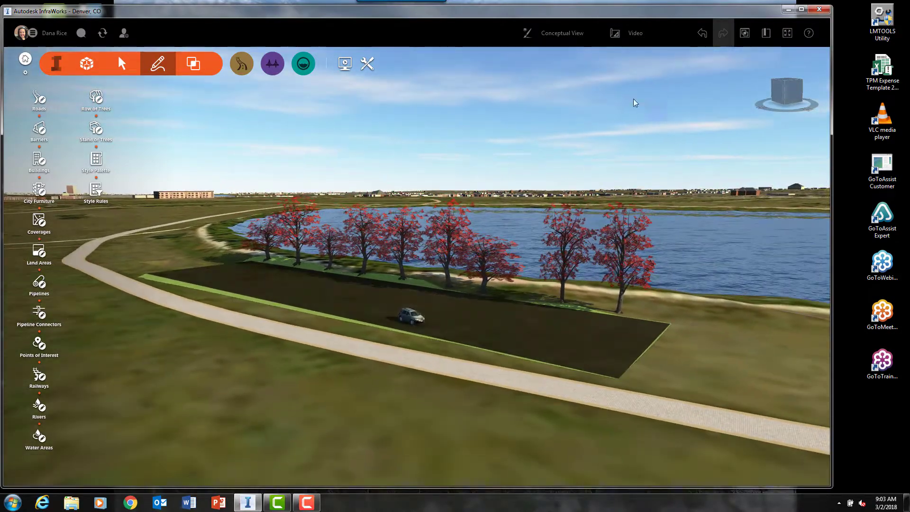
Switch to the Final proposal and orbit toward the lakeside lodge and parking lot.
left_click(662, 33)
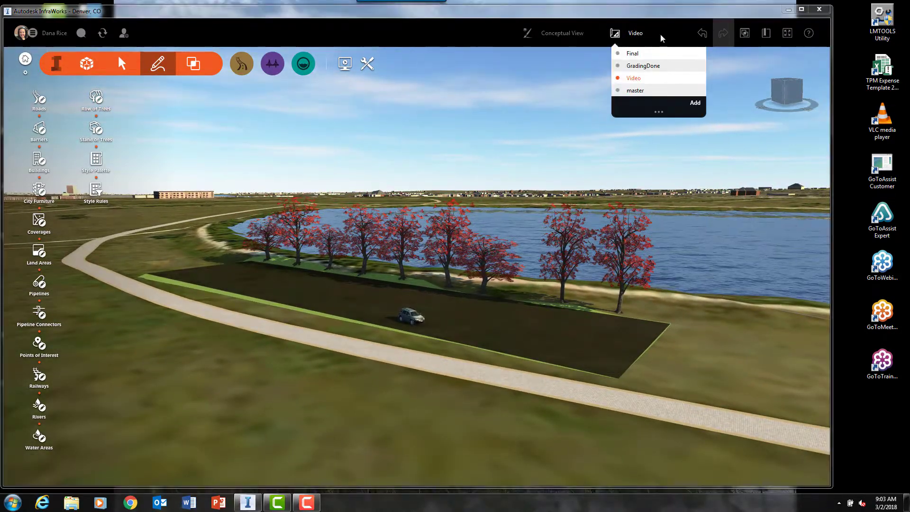
left_click(644, 54)
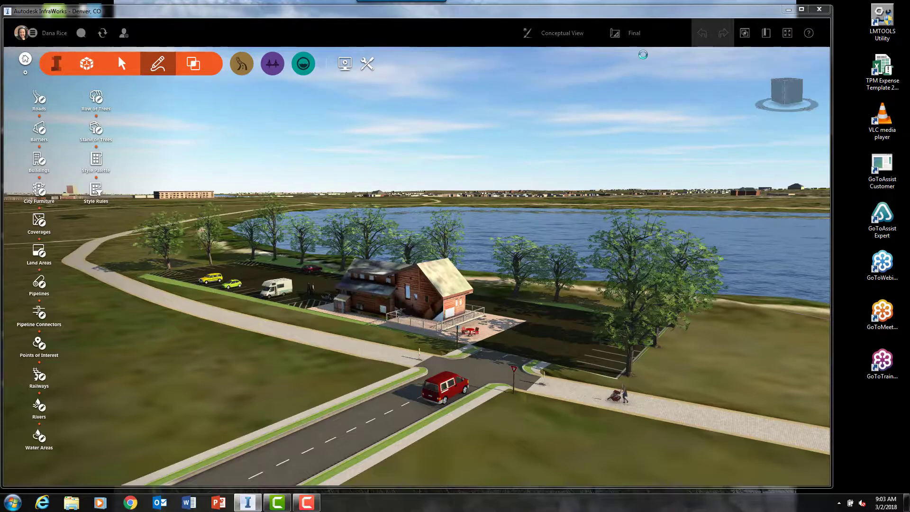
left_click_drag(311, 374, 476, 369)
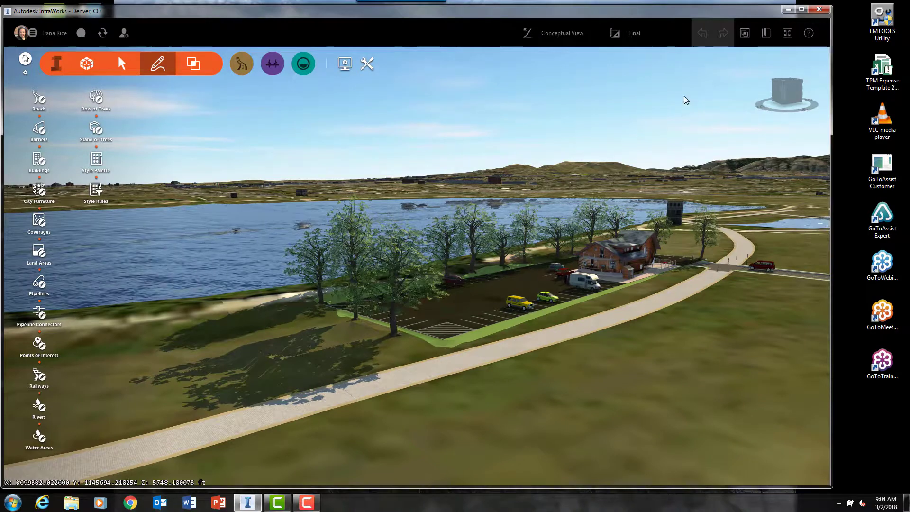
Switch to the GradingDone proposal, orbit around the pad, then return to the Denver home view.
left_click(661, 37)
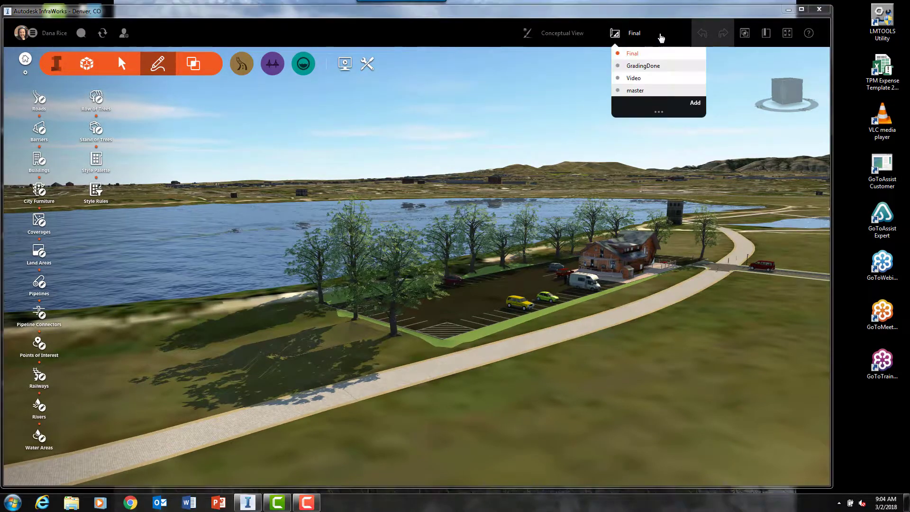
left_click(660, 66)
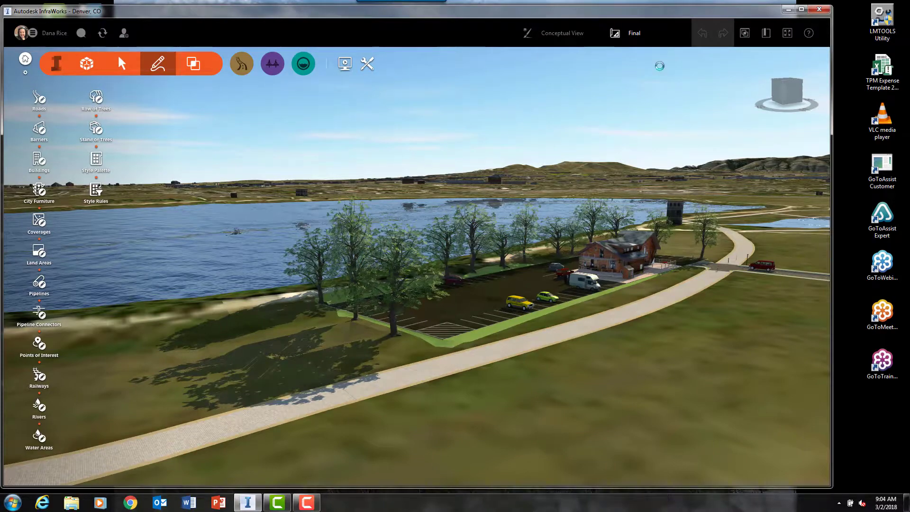
scroll(309, 289, "up", 5)
middle_click_drag(342, 314, 473, 277)
scroll(360, 288, "up", 1)
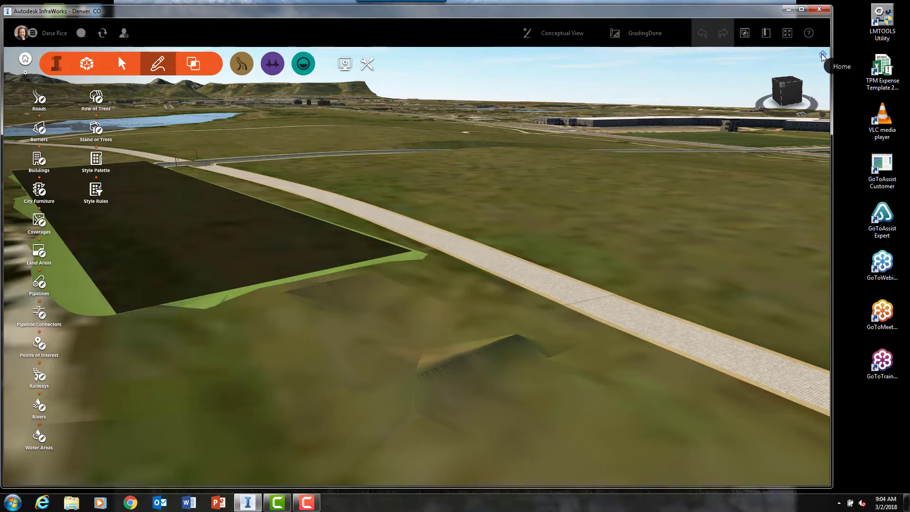
left_click(823, 55)
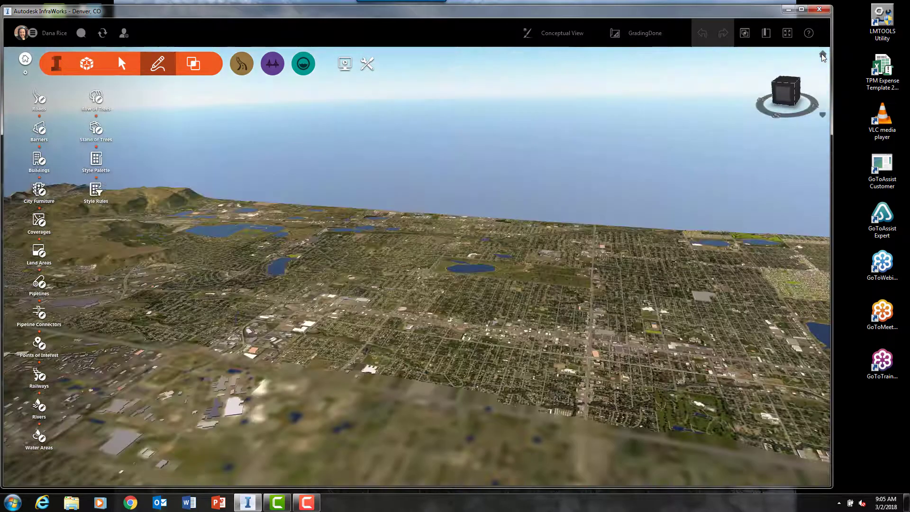